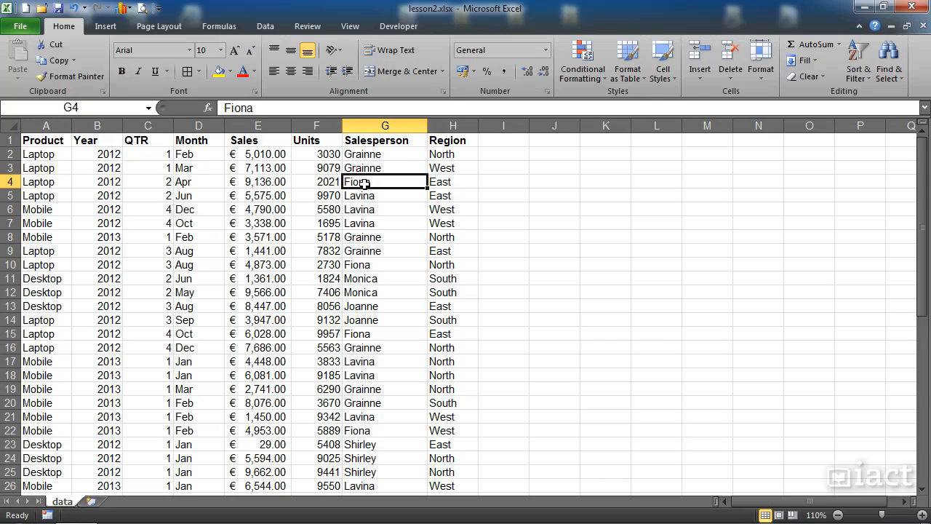
Examine the sales data from the header row down to the first empty row below the records
scroll(367, 183, "down", 12)
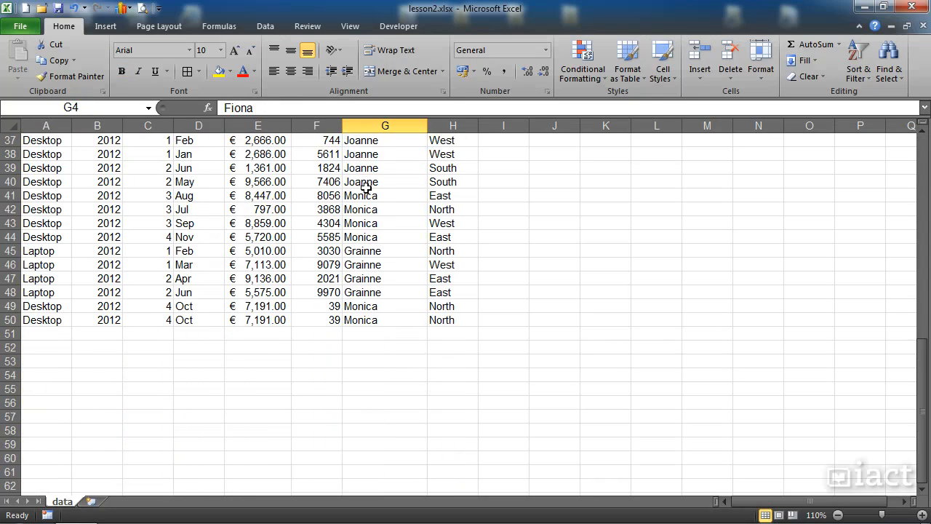
scroll(366, 188, "down", 1)
scroll(368, 189, "up", 13)
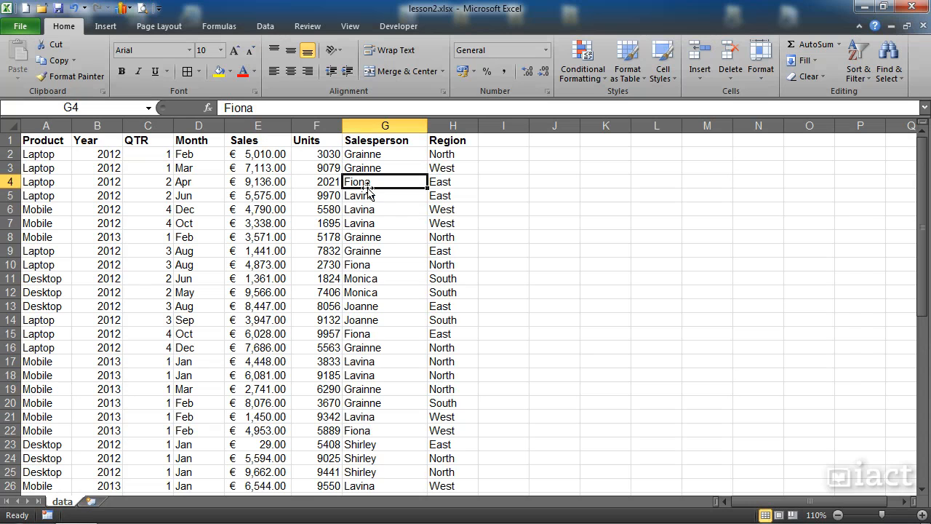
scroll(360, 203, "down", 6)
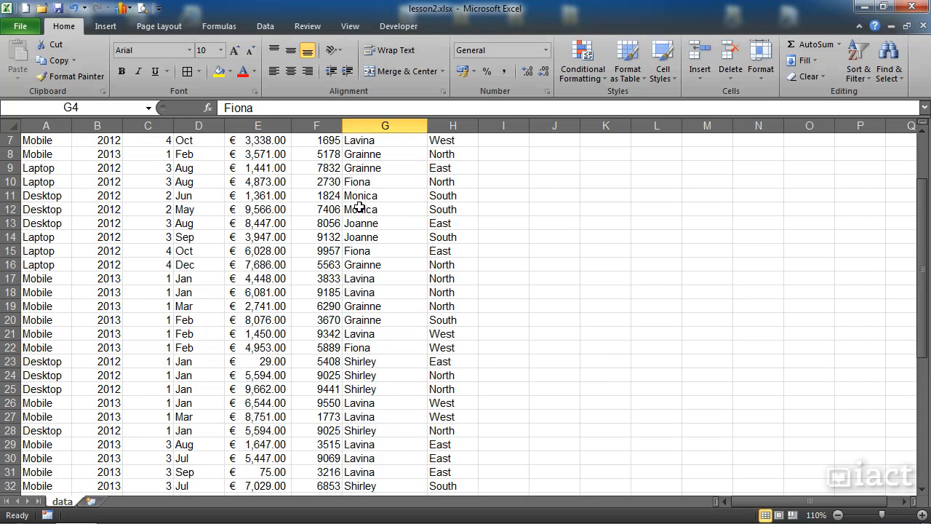
scroll(360, 209, "down", 4)
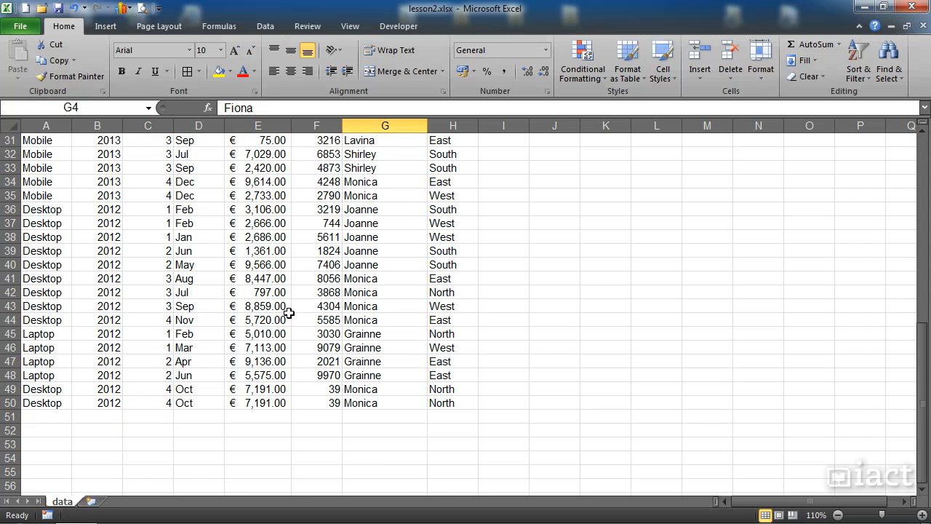
left_click(11, 416)
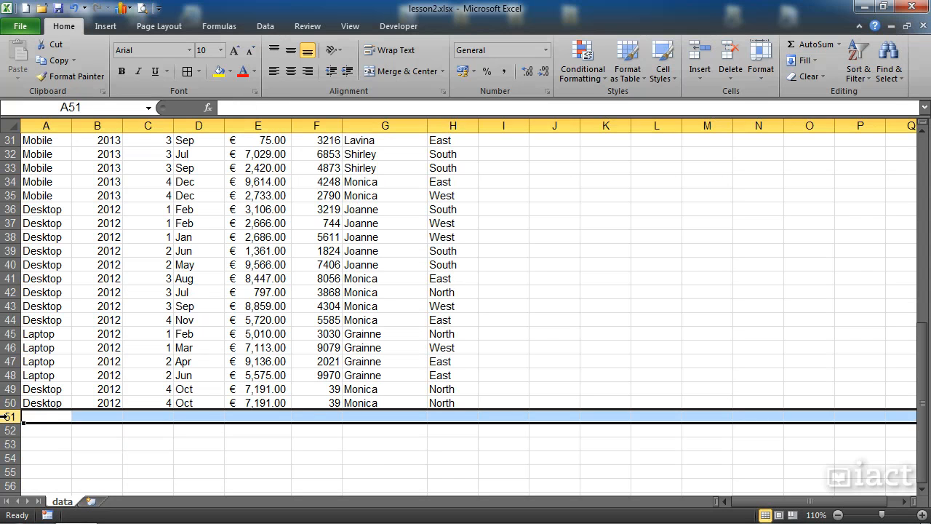
left_click(174, 311)
scroll(175, 312, "up", 10)
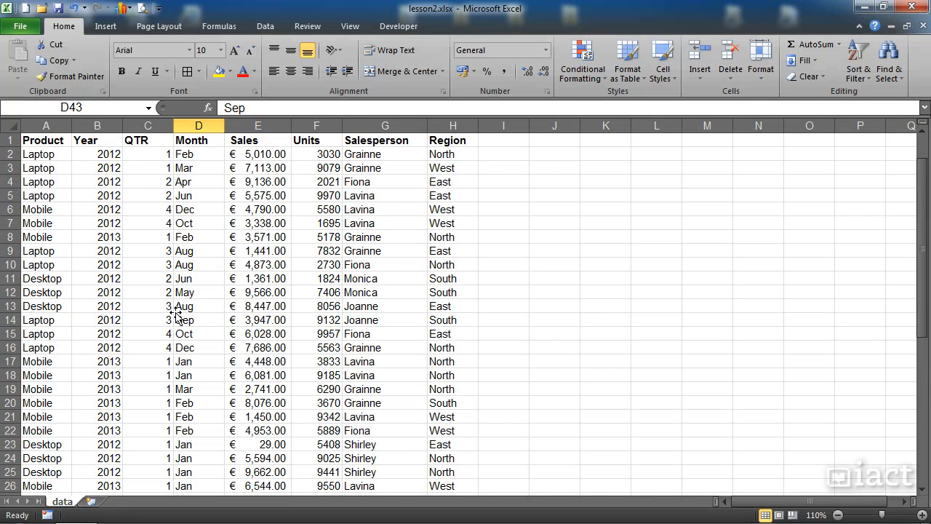
Create a PivotTable from the range data!$A$1:$H$50 on a new worksheet
left_click(193, 166)
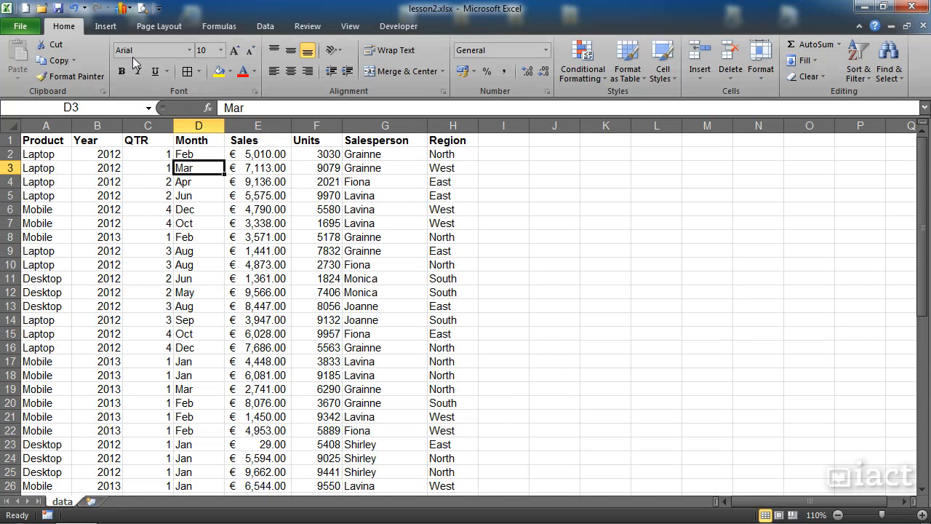
left_click(107, 27)
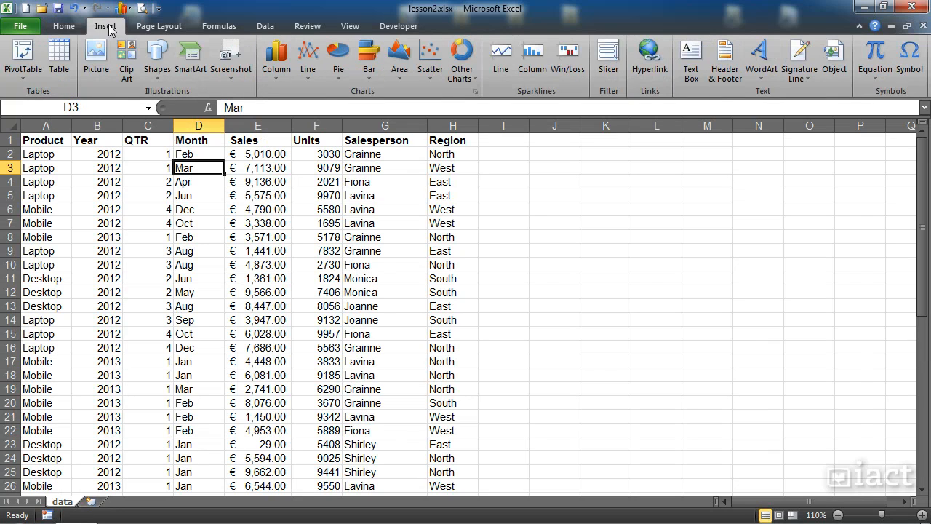
left_click(27, 78)
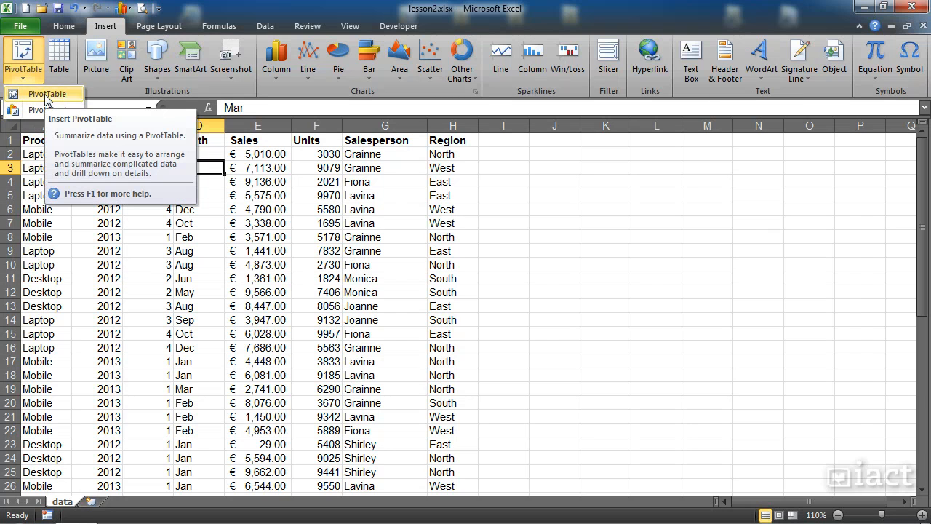
left_click(45, 95)
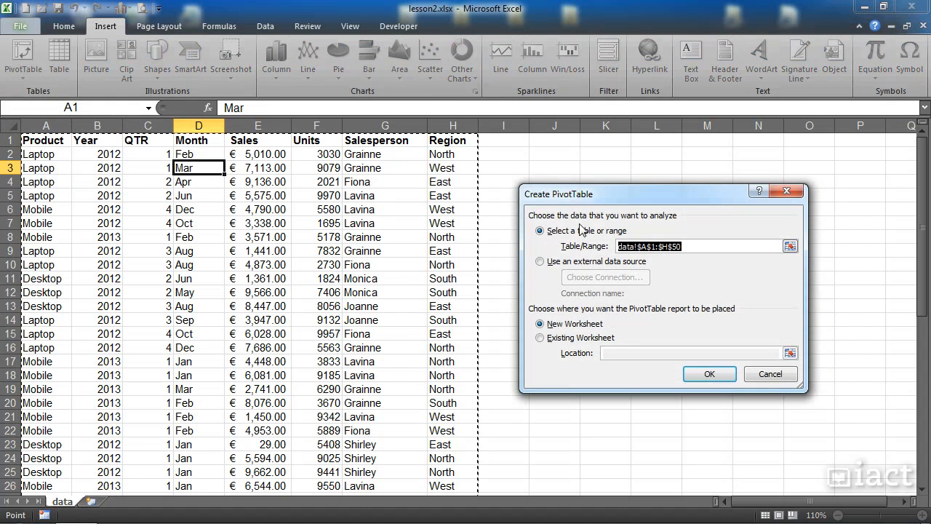
left_click_drag(589, 198, 567, 183)
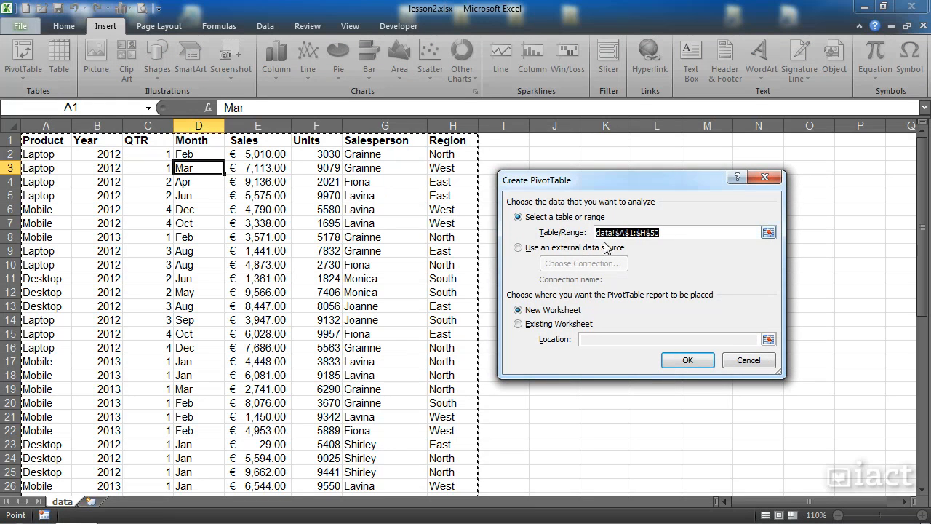
left_click(663, 233)
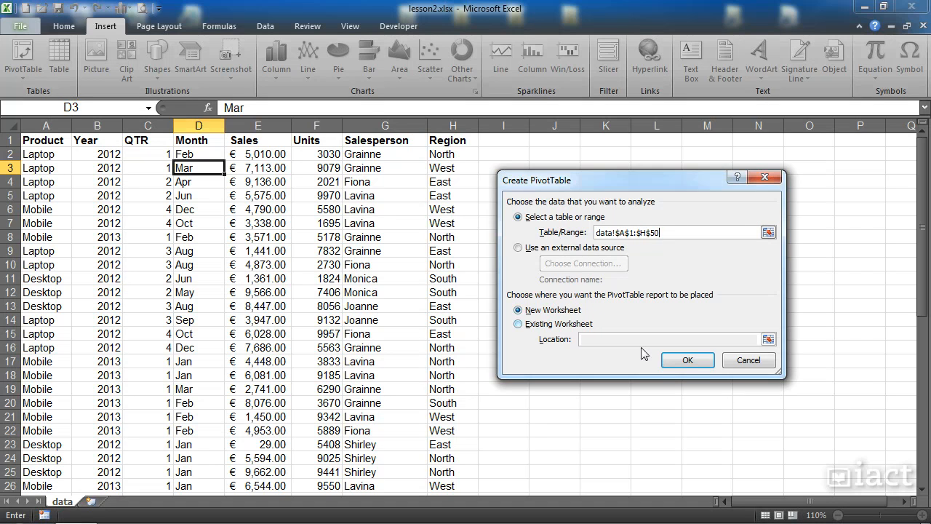
left_click(687, 362)
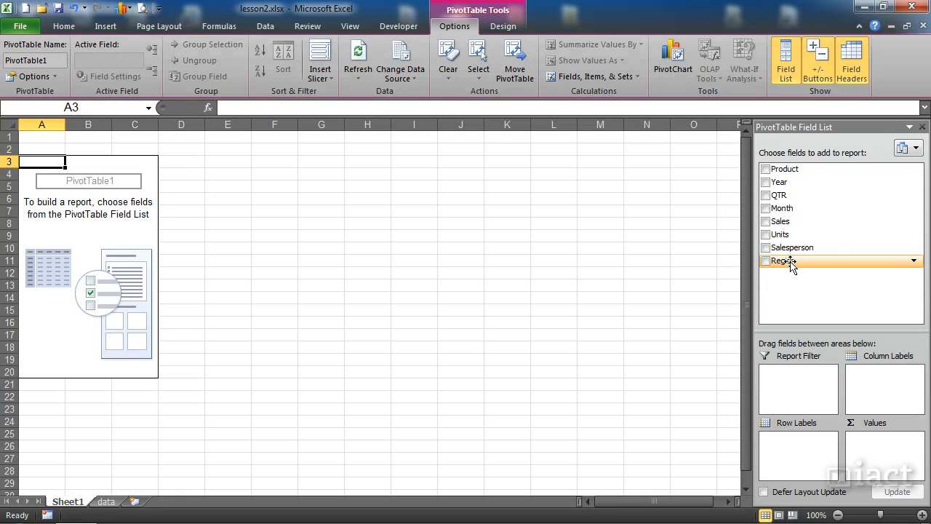
Lay out the PivotTable with Region as column labels, Product as row labels and Sales as summed values
left_click_drag(792, 265, 877, 377)
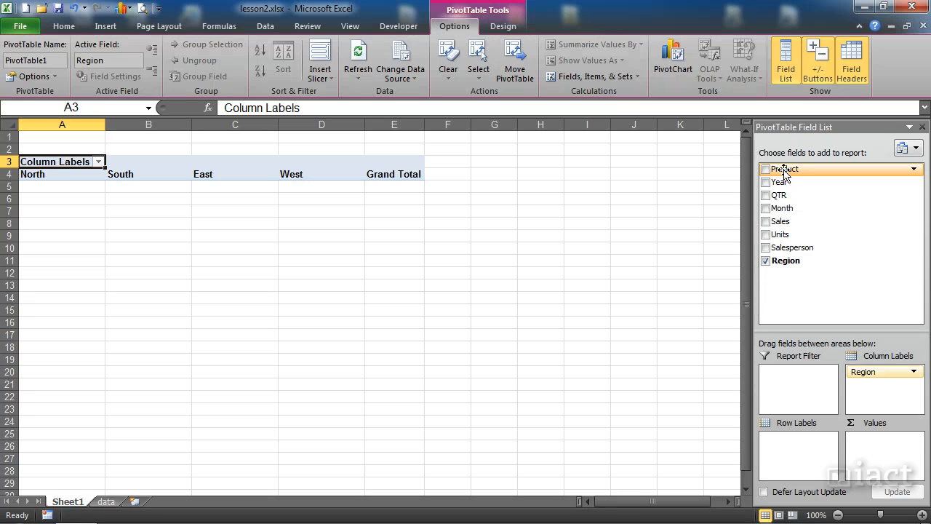
left_click_drag(785, 175, 797, 445)
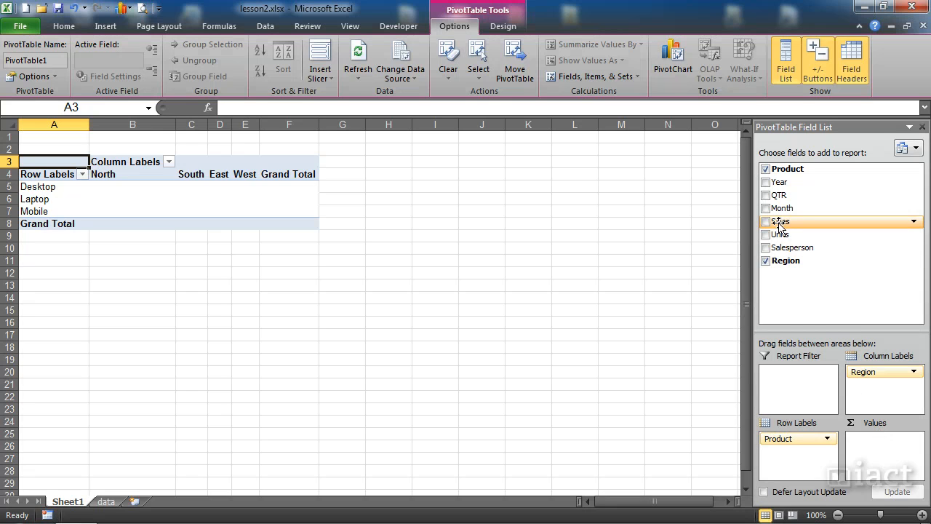
left_click_drag(779, 224, 878, 442)
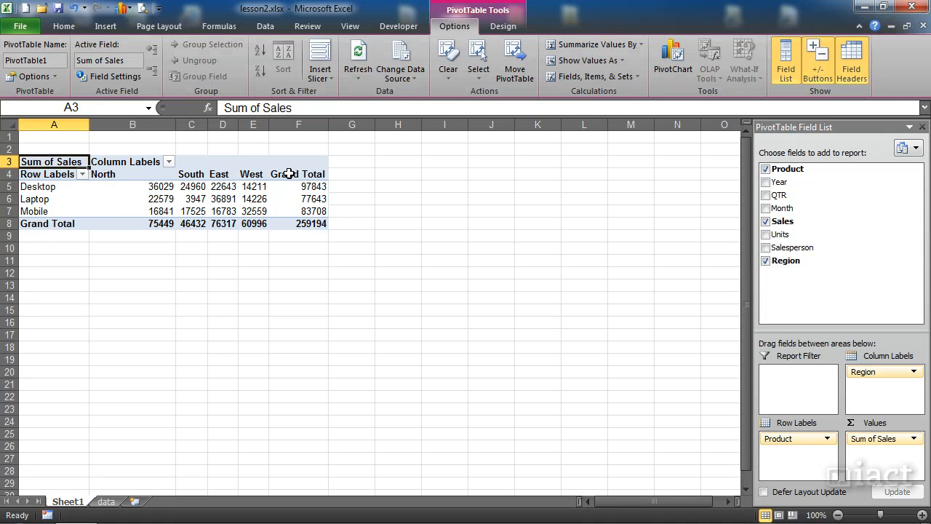
left_click(307, 225)
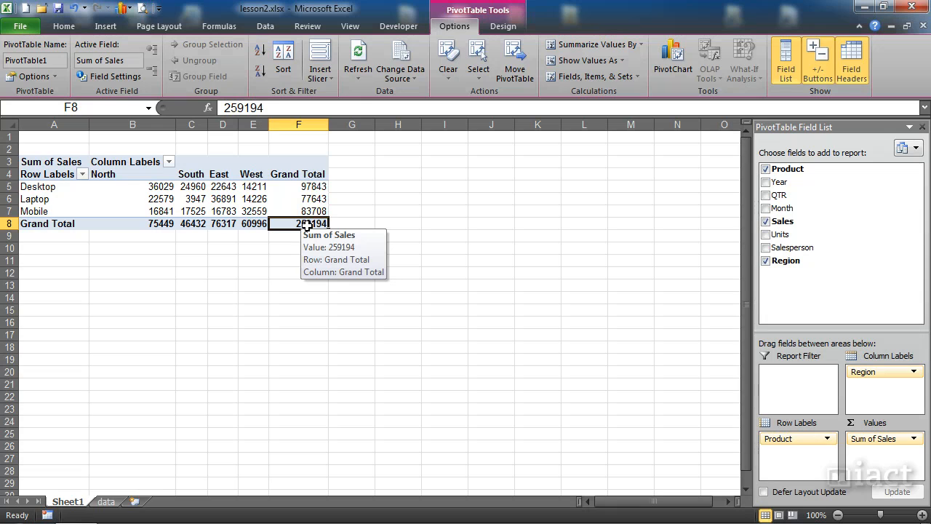
left_click(260, 197)
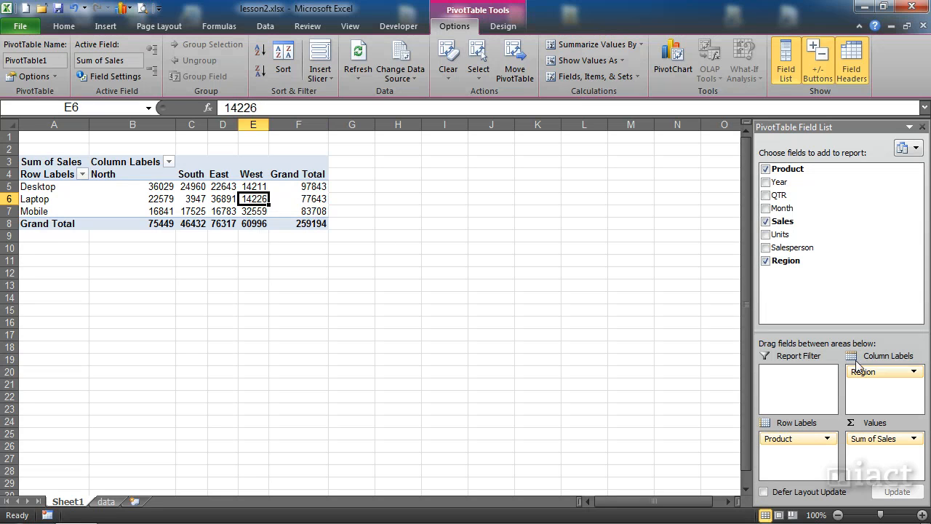
Try Salesperson in place of Region as the column labels, and bring Region back
left_click_drag(858, 371, 708, 373)
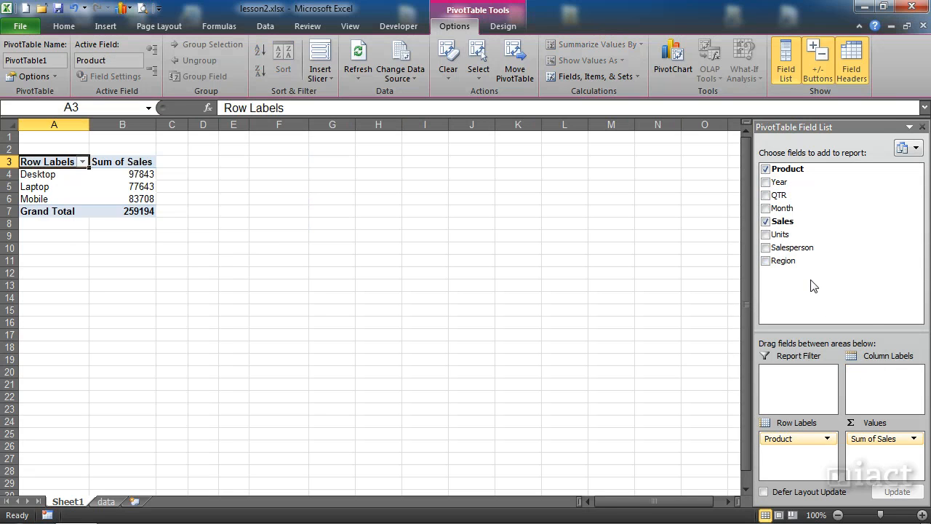
left_click_drag(794, 248, 876, 372)
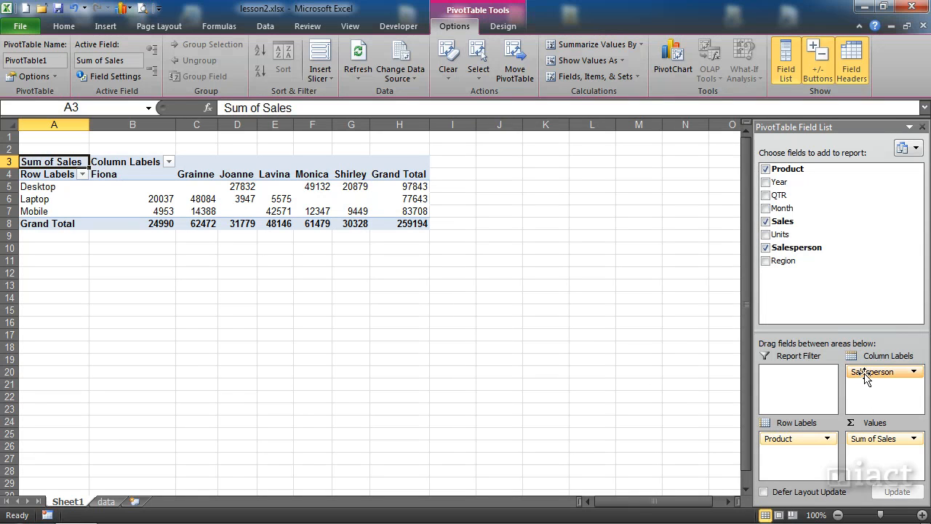
left_click_drag(865, 375, 710, 390)
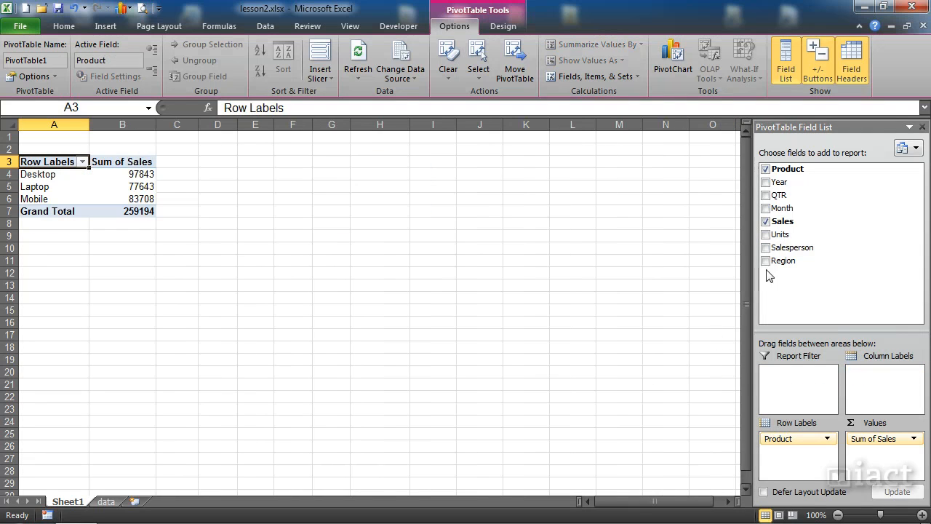
left_click_drag(777, 191, 720, 342)
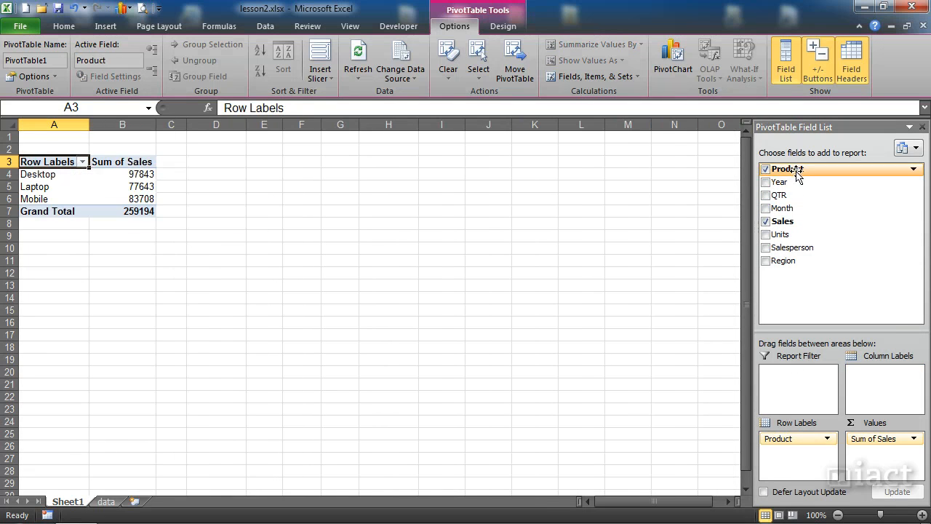
left_click_drag(784, 261, 875, 379)
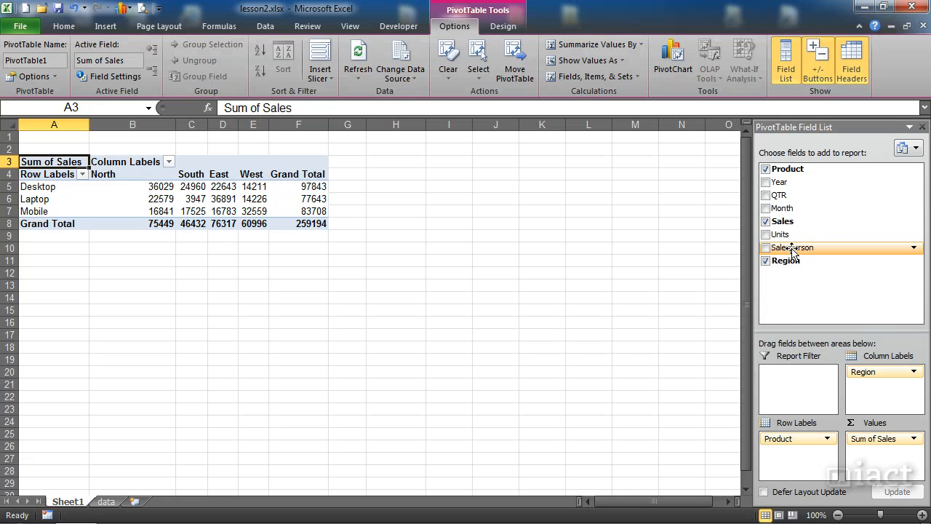
Add Salesperson as the report filter and show only the second-to-last salesperson in the list
left_click_drag(791, 247, 802, 379)
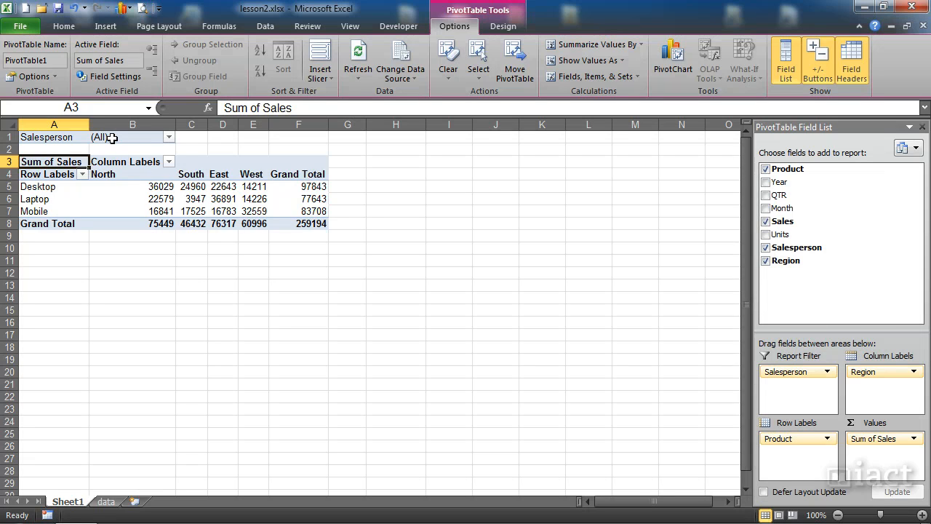
left_click(168, 137)
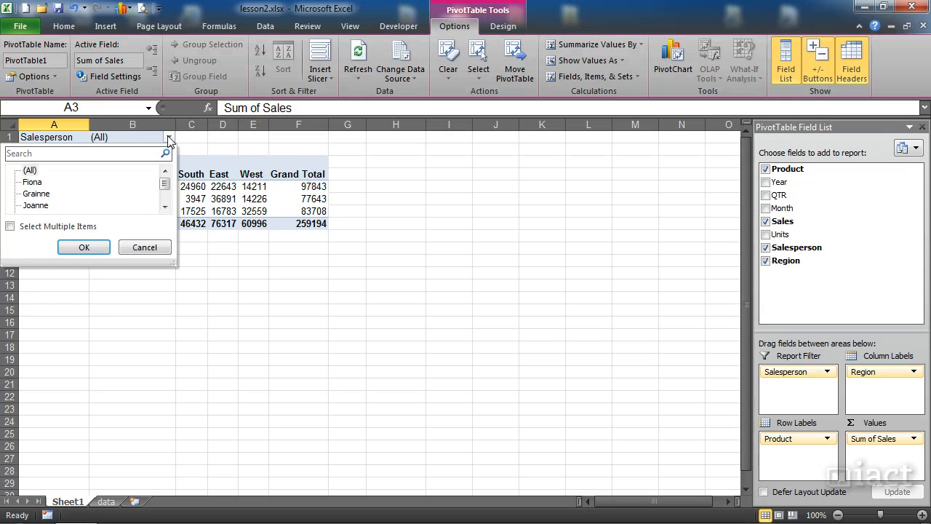
left_click(31, 182)
left_click(164, 207)
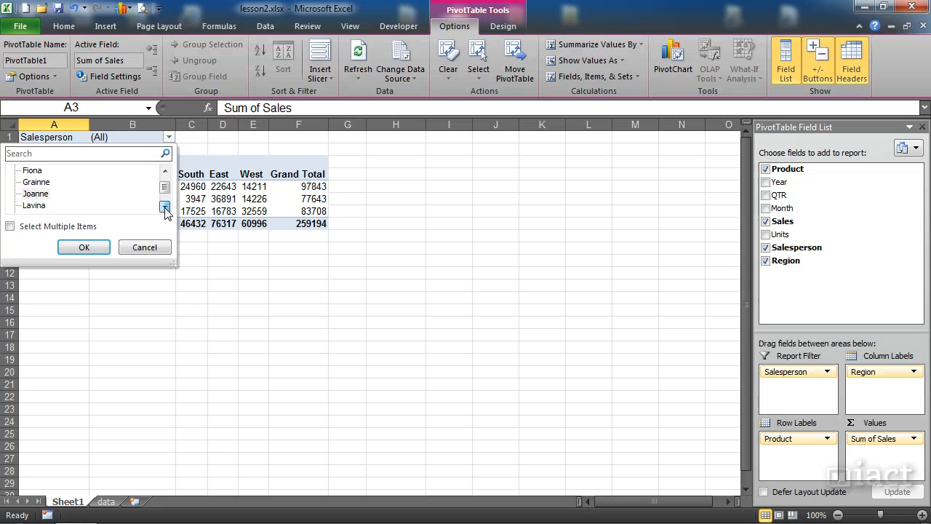
left_click(165, 207)
left_click(164, 206)
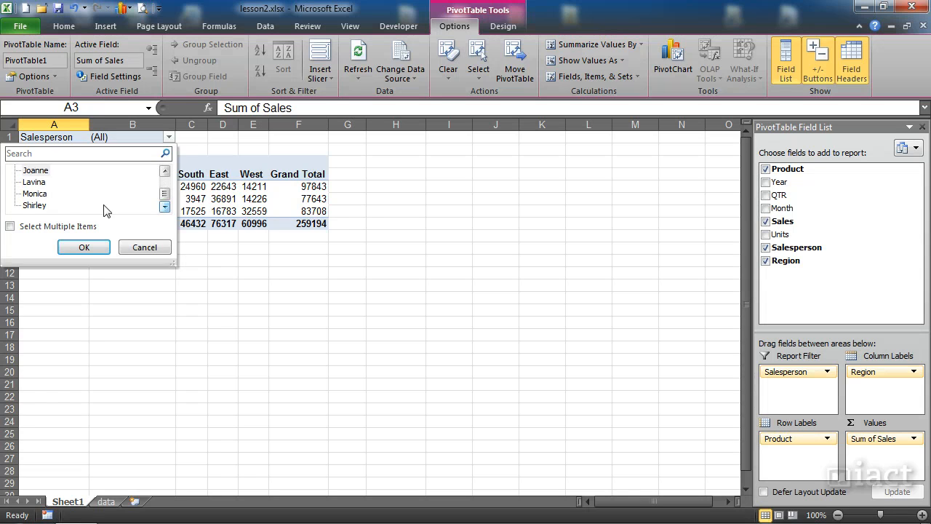
left_click(42, 194)
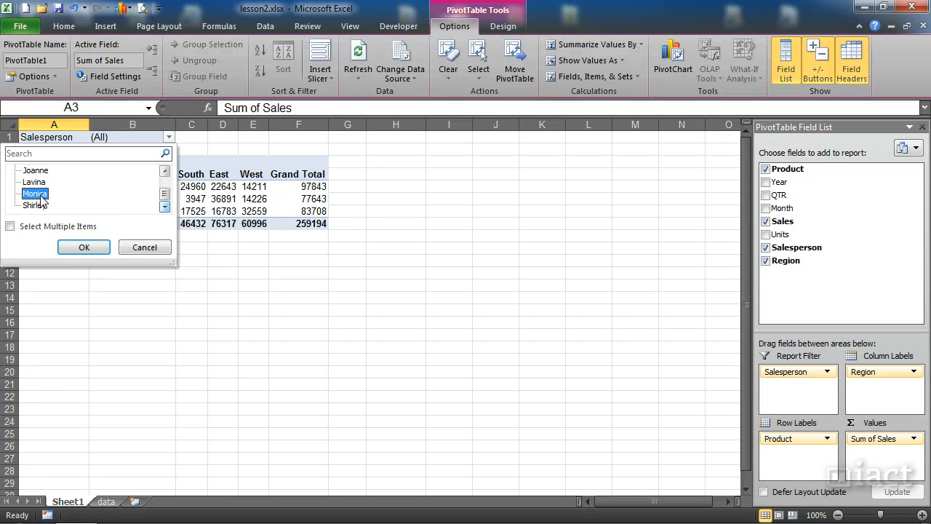
left_click(81, 248)
left_click(106, 140)
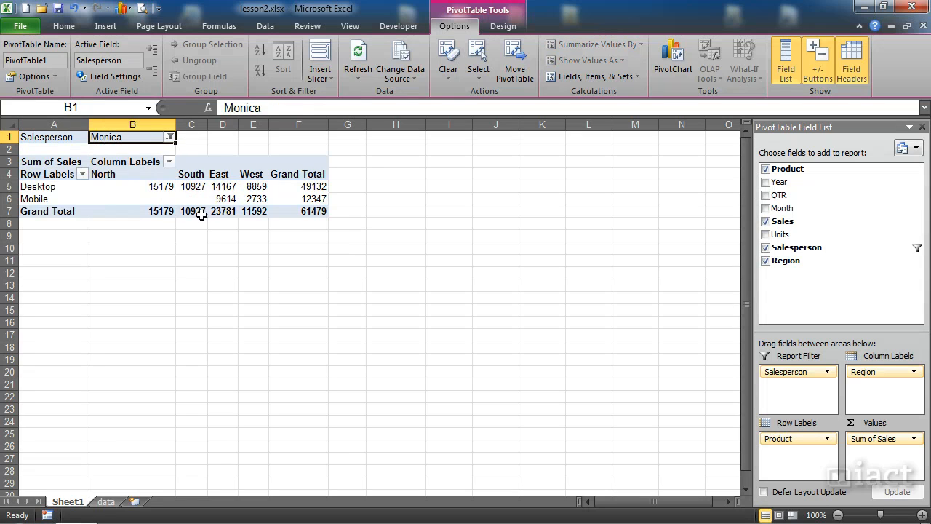
Switch the Salesperson report filter to the second salesperson in the list
mouse_move(240, 200)
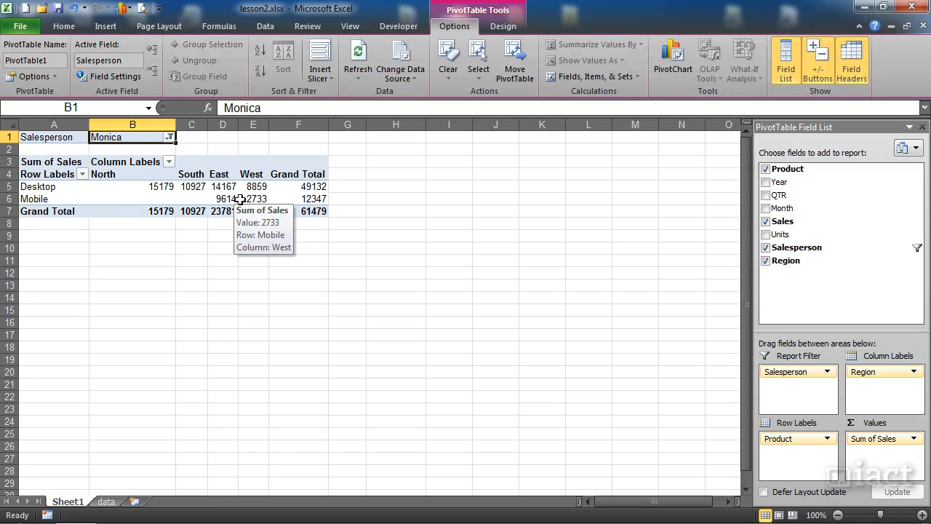
left_click(170, 137)
left_click(57, 195)
left_click(77, 249)
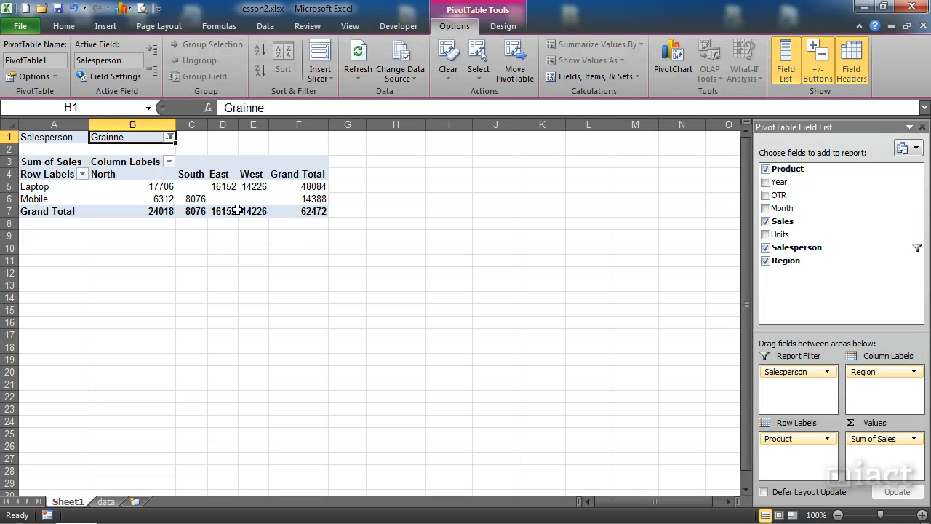
mouse_move(193, 208)
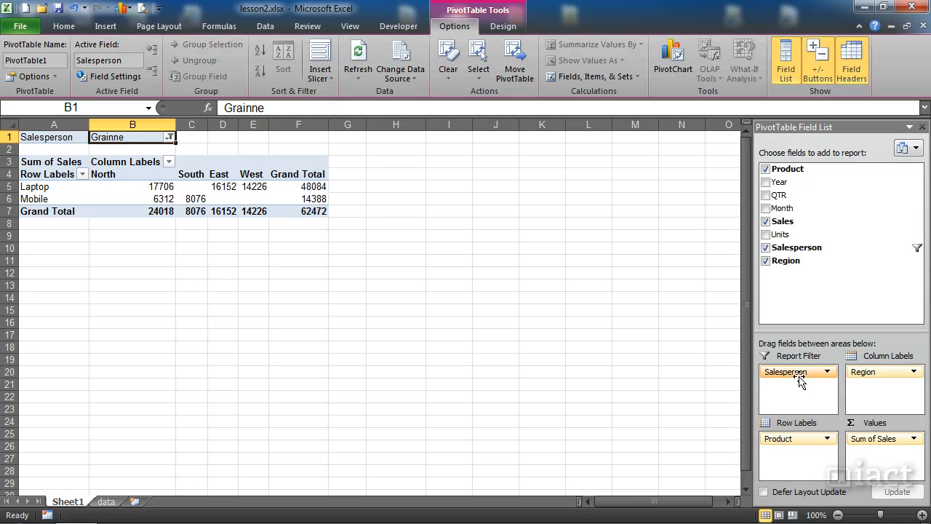
Deselect and reselect the PivotTable to view its contextual Design and Options commands
left_click(501, 322)
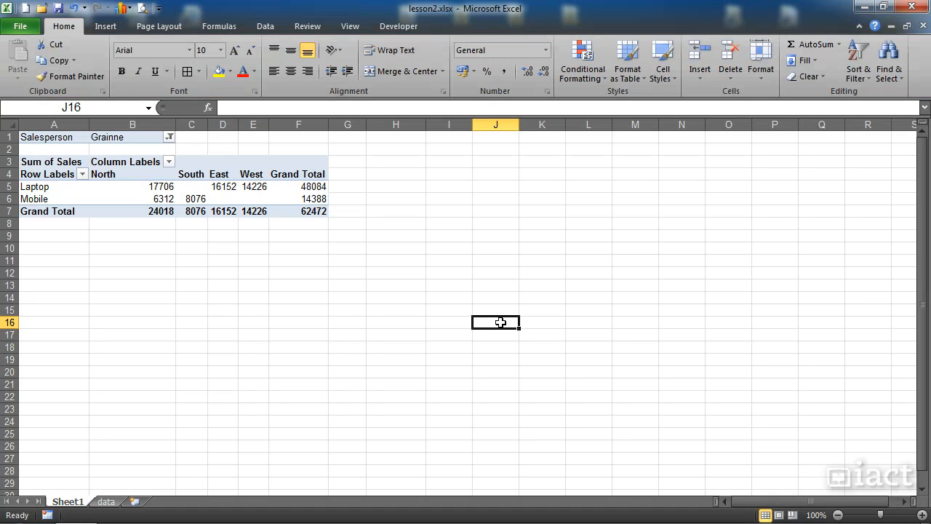
left_click(158, 197)
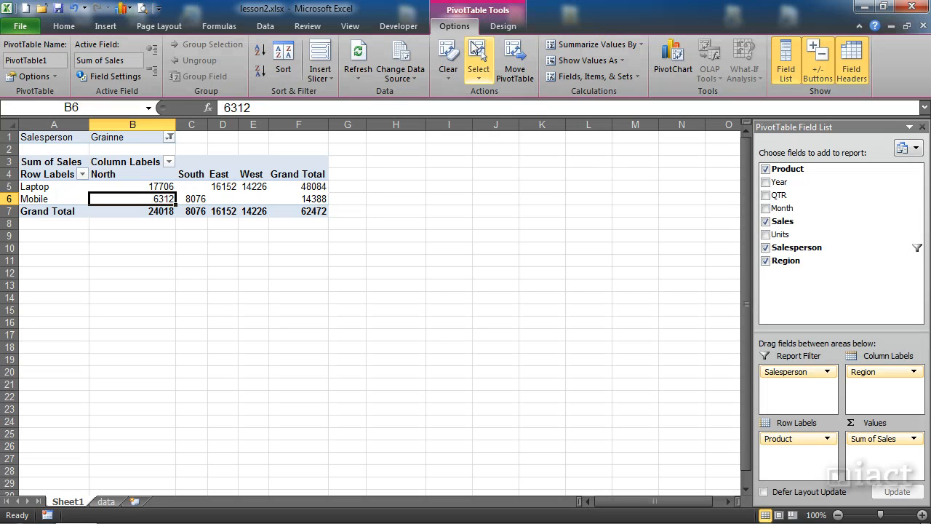
left_click(499, 29)
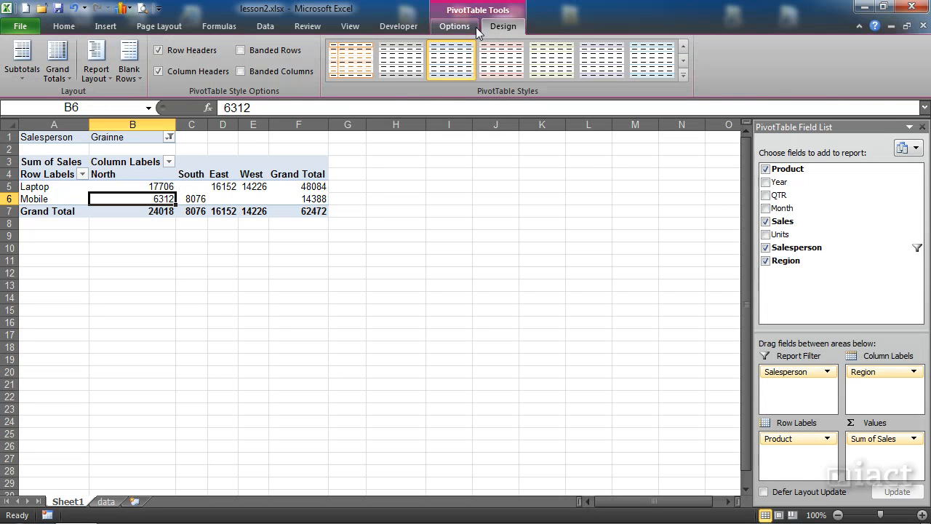
left_click(476, 29)
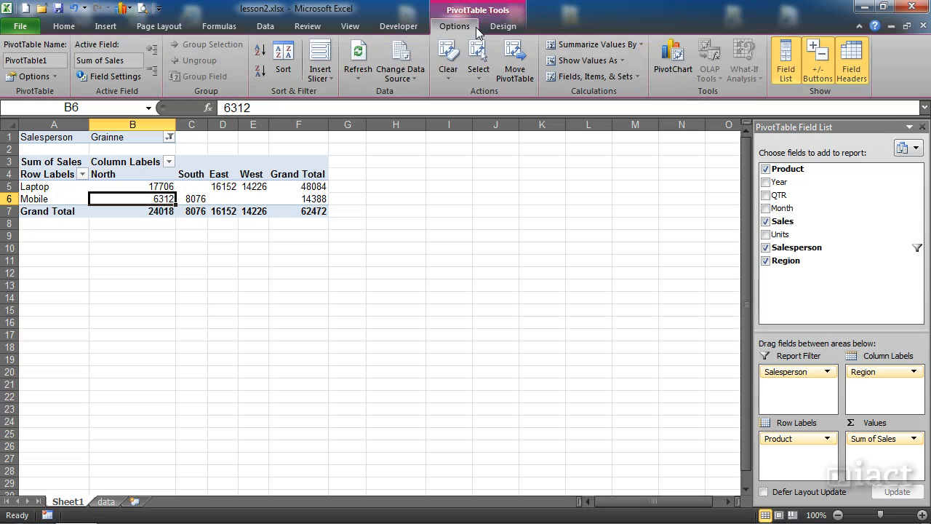